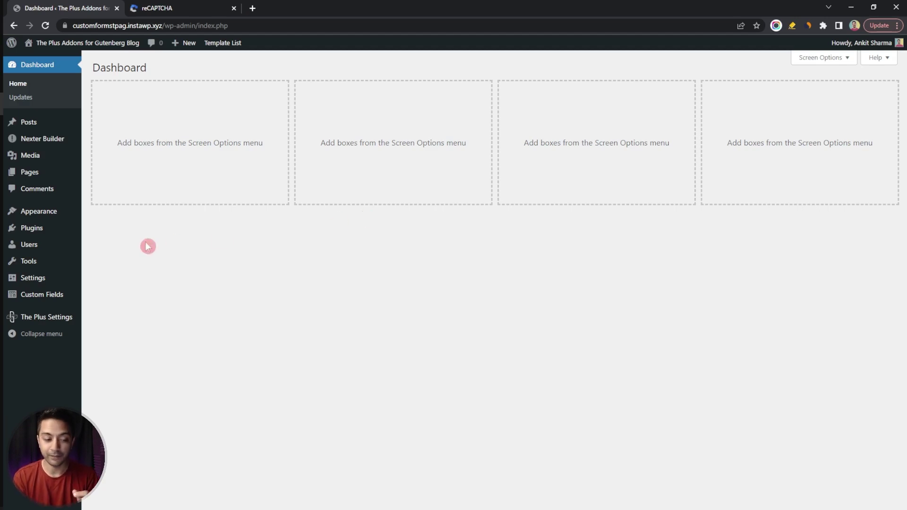
# - In The Plus Blocks settings, search 'login' to confirm Login Register is enabled, then save
pyautogui.click(31, 230)
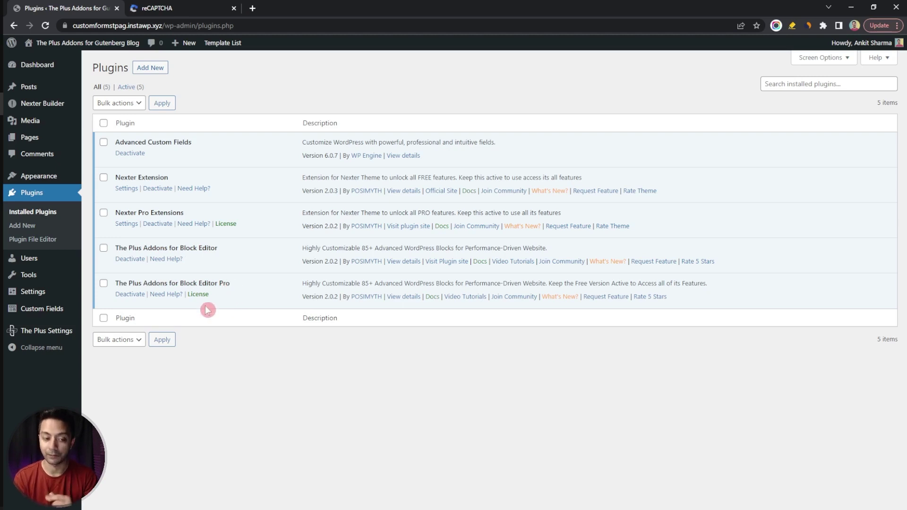
pyautogui.moveTo(43, 337)
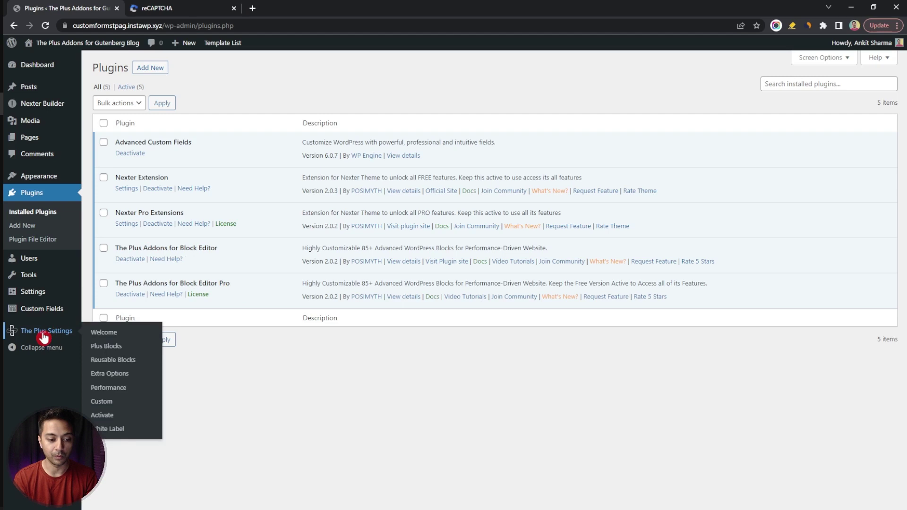
pyautogui.click(105, 351)
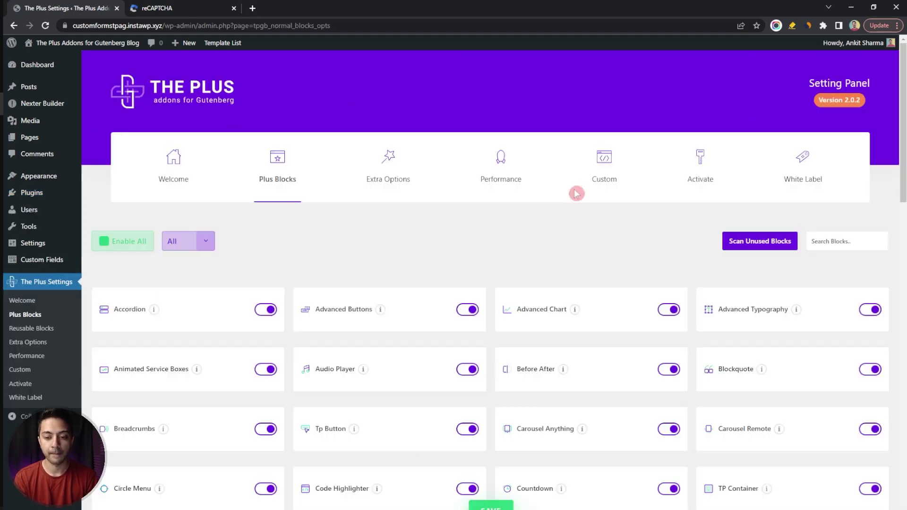
pyautogui.click(827, 242)
pyautogui.write('login')
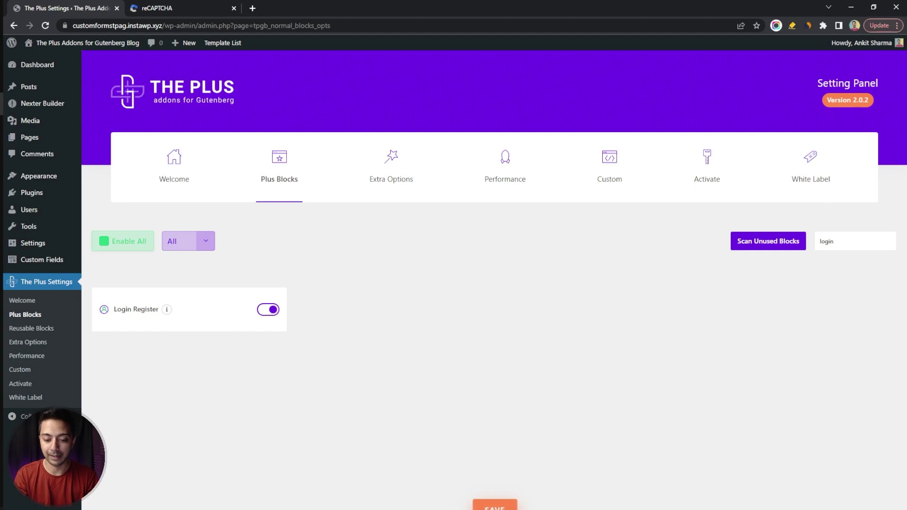
pyautogui.click(495, 506)
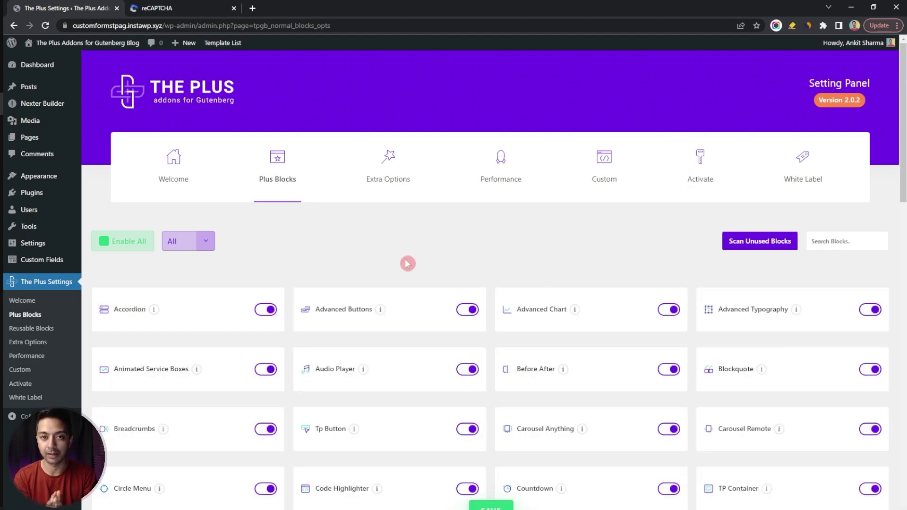
# - Open 'Entry page' from All Pages and select its Login & Signup register form block
pyautogui.click(46, 138)
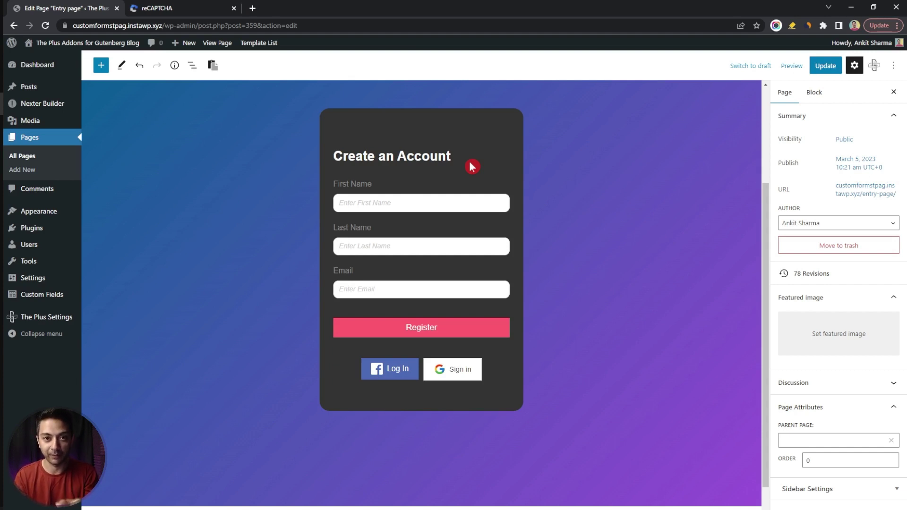
pyautogui.click(509, 271)
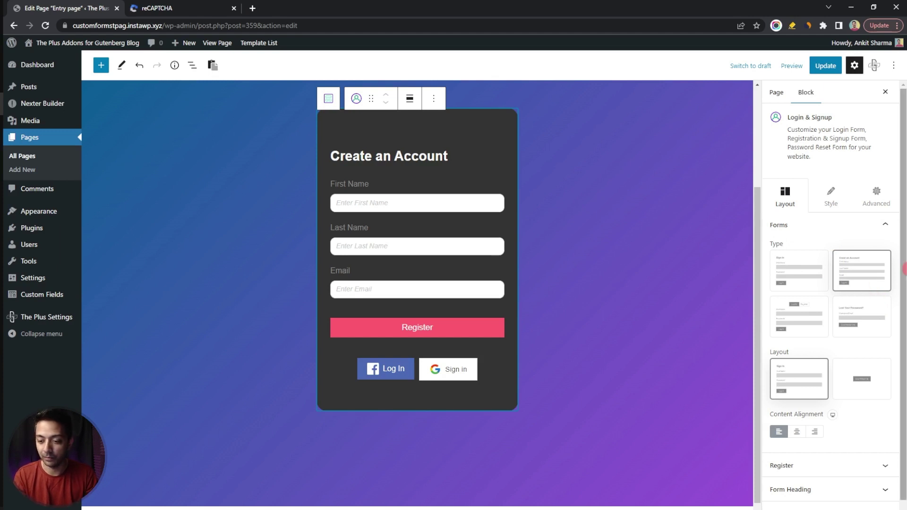
pyautogui.scroll(-1, 806, 374)
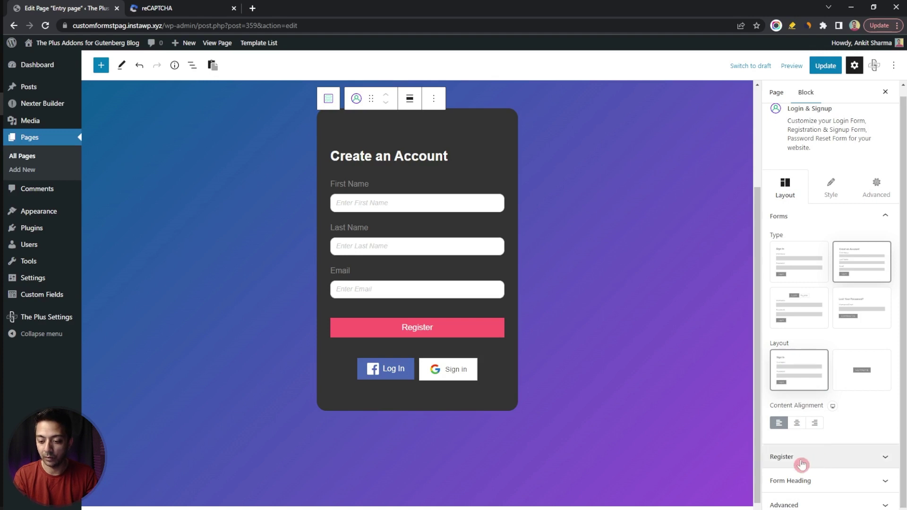
# - In the Register settings, delete the Acf-Field and add a new reCAPTCHA field
pyautogui.click(895, 455)
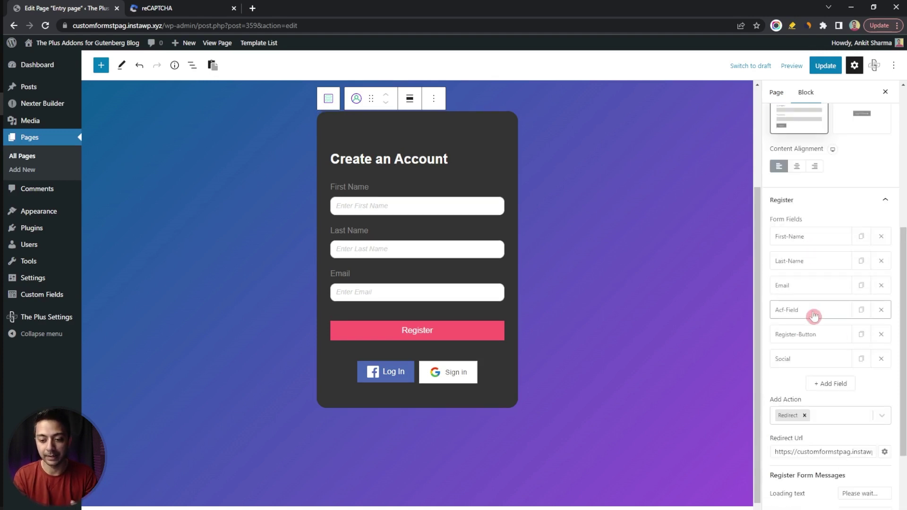
pyautogui.click(881, 310)
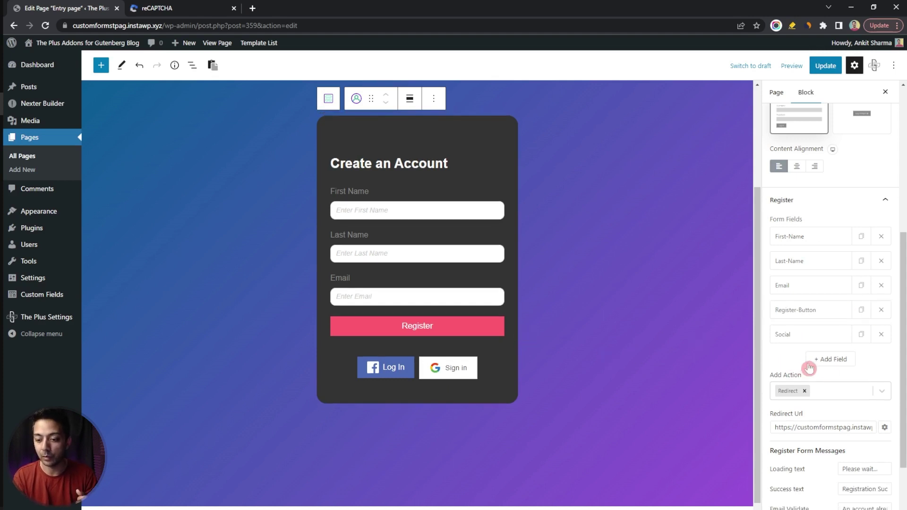
pyautogui.click(846, 362)
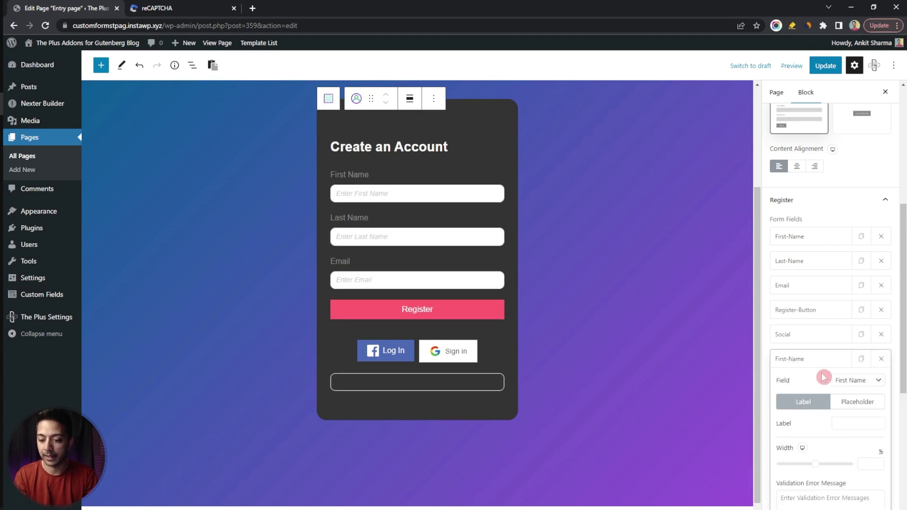
pyautogui.click(865, 380)
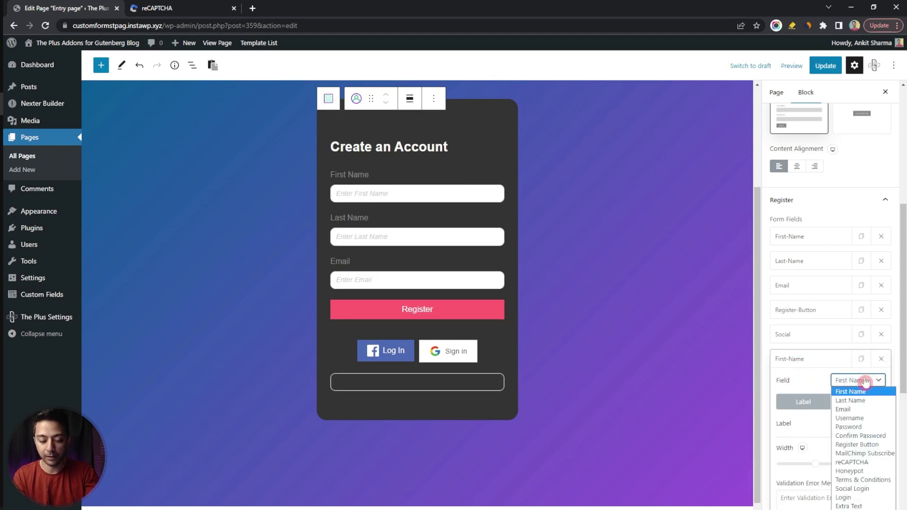
pyautogui.click(860, 462)
# - Set the reCAPTCHA badge position to Bottom Right, save the page, and go to Google's reCAPTCHA tab
pyautogui.click(803, 407)
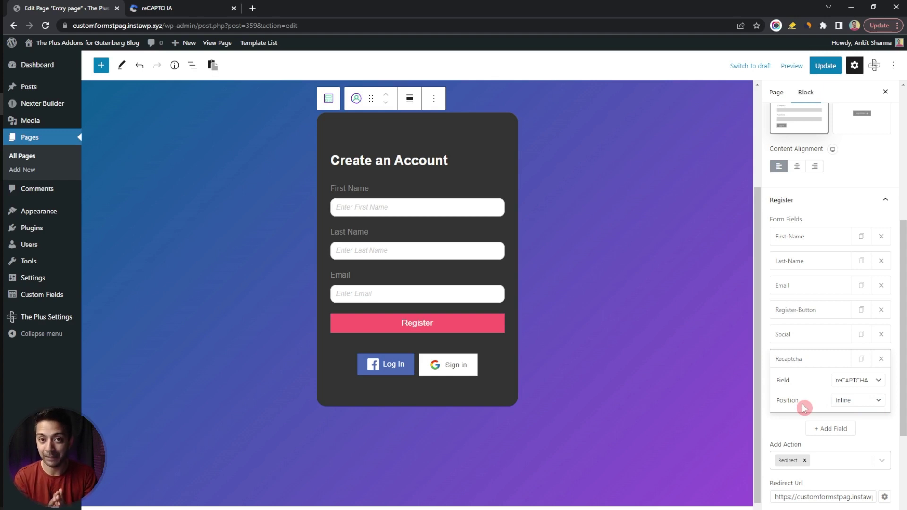
pyautogui.click(861, 405)
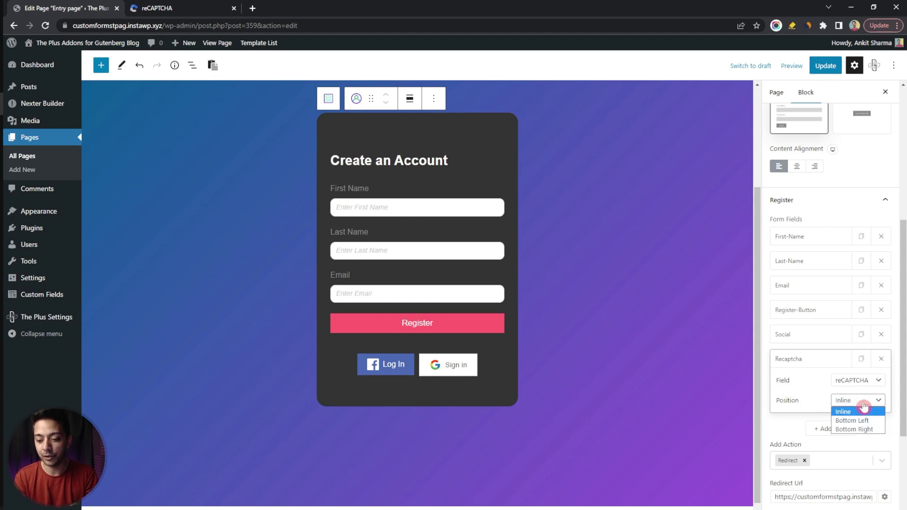
pyautogui.click(879, 430)
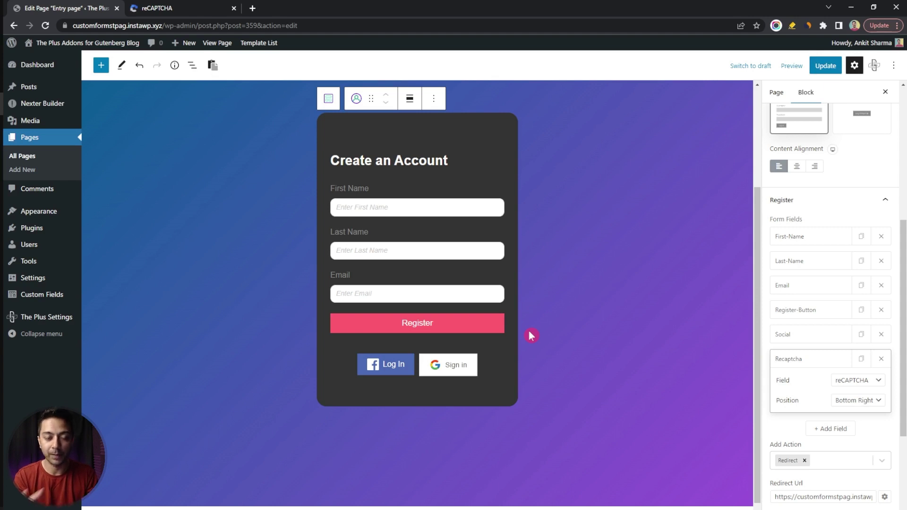
pyautogui.hotkey('ctrl', 's')
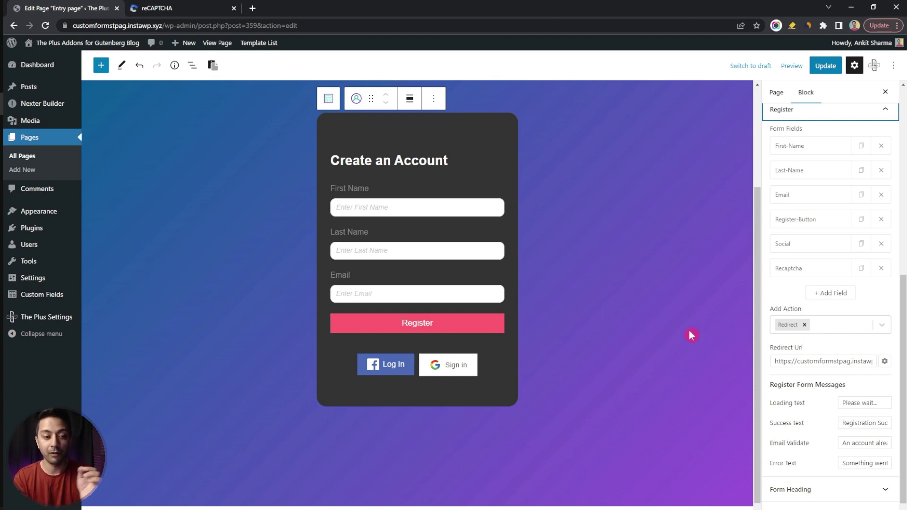
pyautogui.hotkey('ctrl', 'Tab')
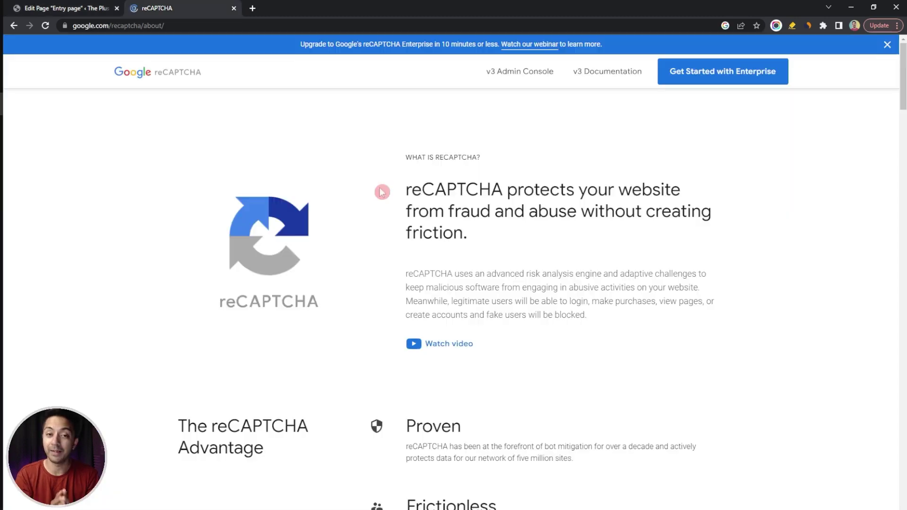
# - In the reCAPTCHA admin console, start a new site registration labelled 'TPAGformsite'
pyautogui.click(514, 76)
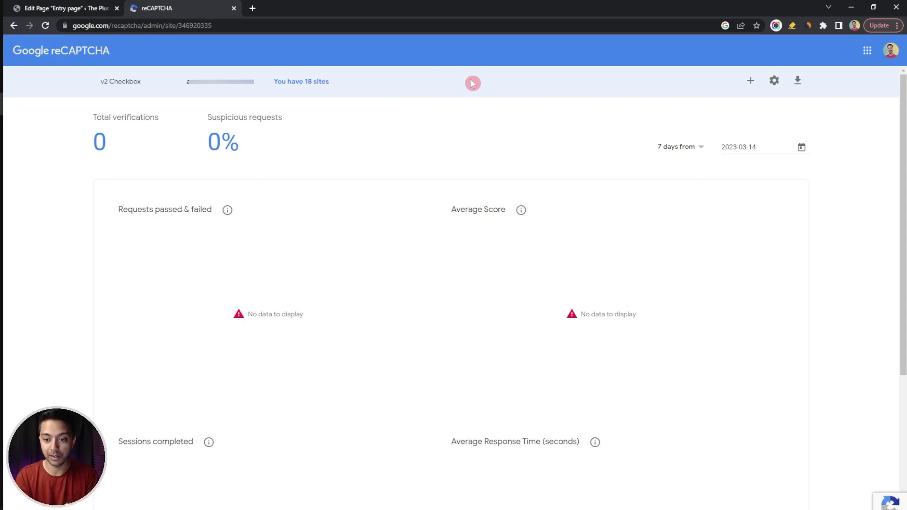
pyautogui.click(751, 82)
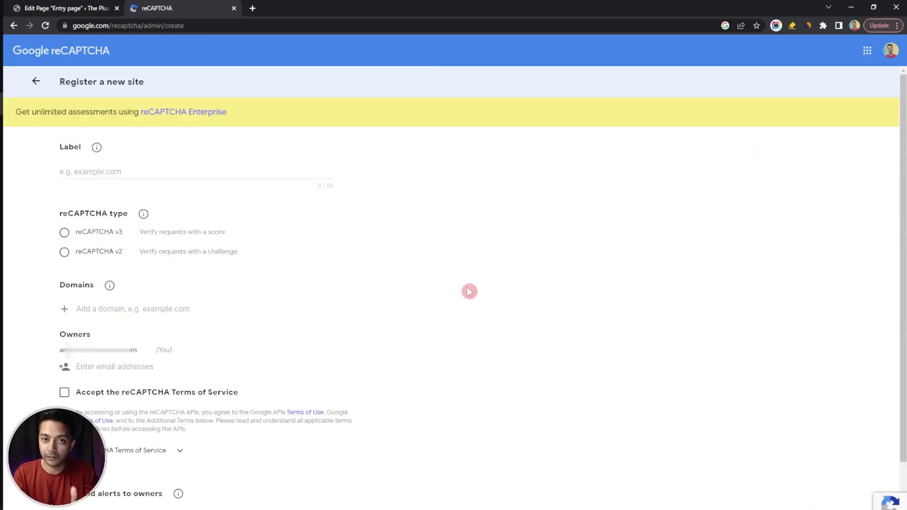
pyautogui.click(176, 173)
pyautogui.write('TPAGformsite')
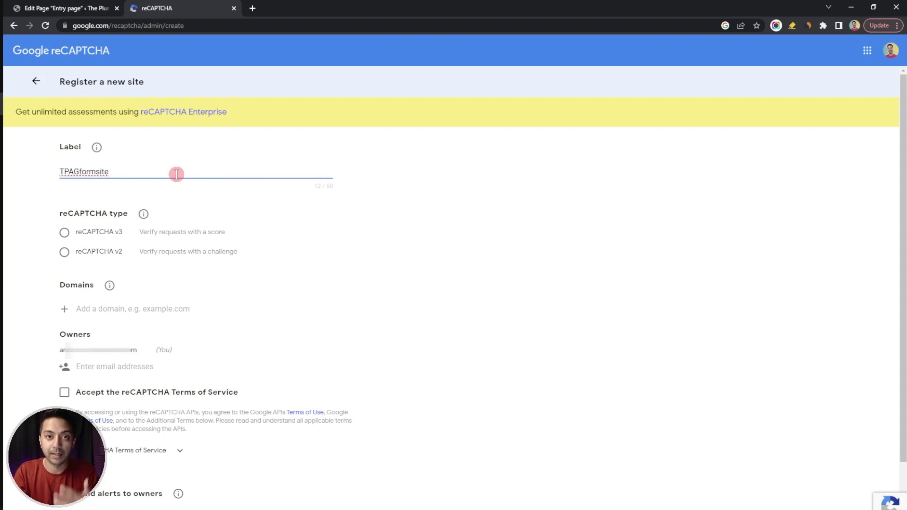
# - Choose reCAPTCHA v3, paste the domain, accept the Terms of Service, and submit
pyautogui.click(64, 235)
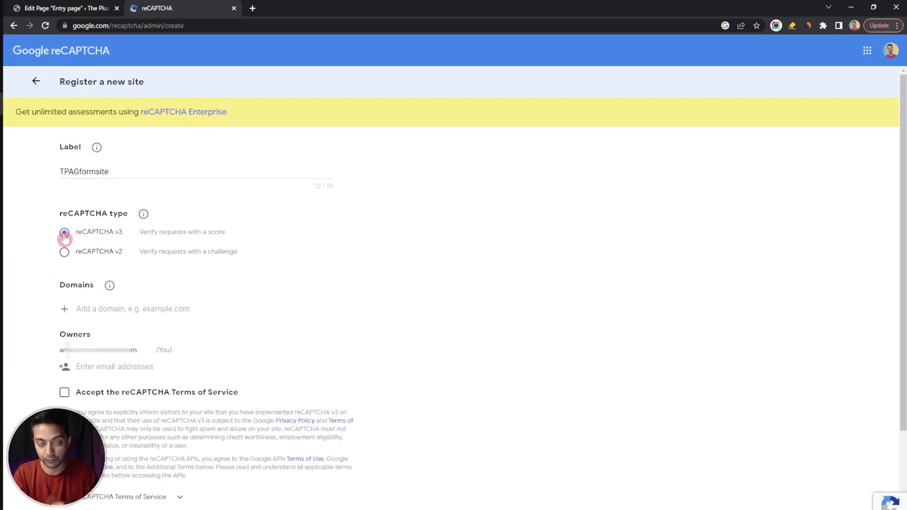
pyautogui.click(193, 310)
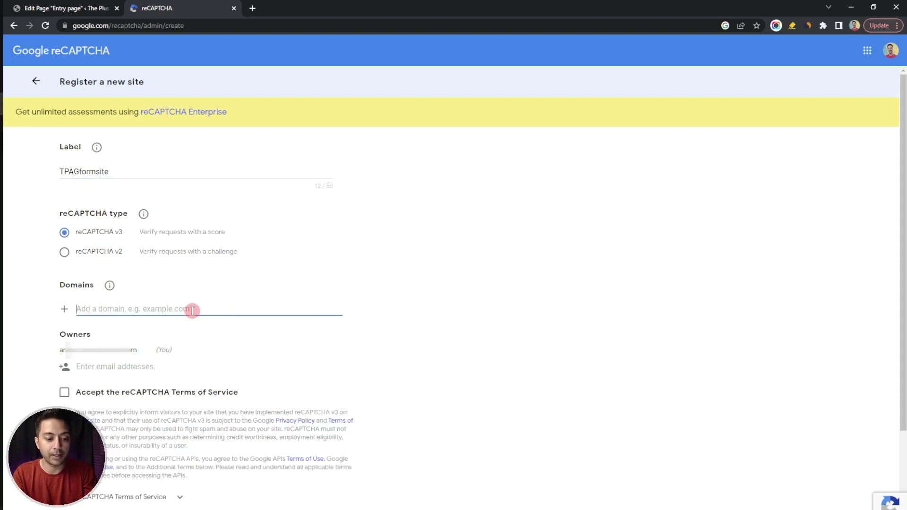
pyautogui.write('customformstpag.instawp.xyz')
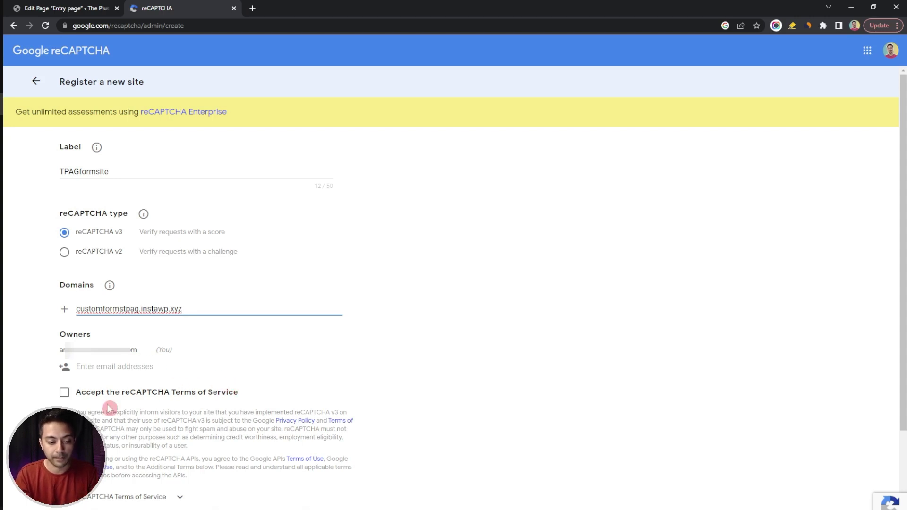
pyautogui.click(65, 394)
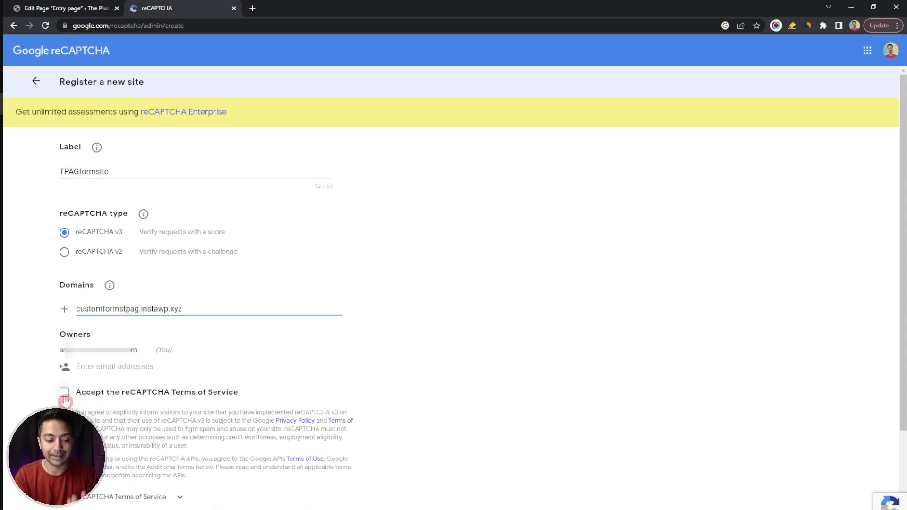
pyautogui.scroll(-3, 551, 381)
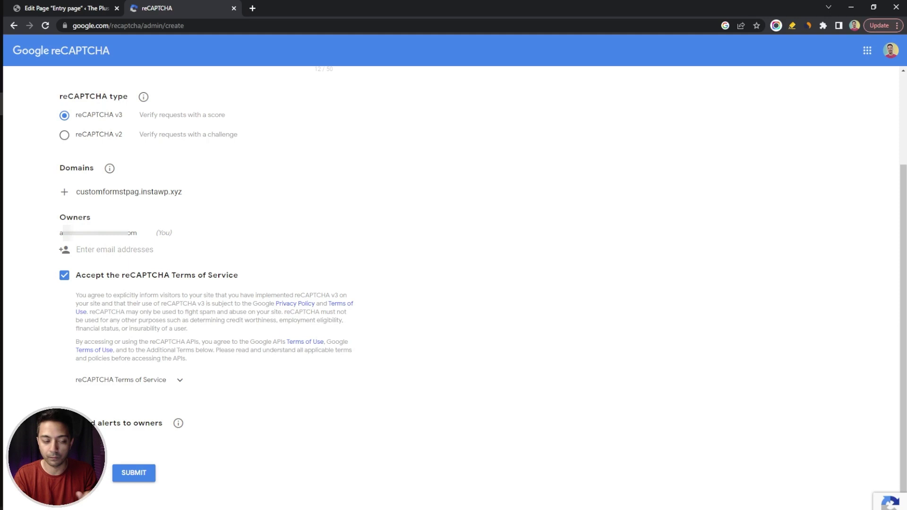
pyautogui.click(143, 478)
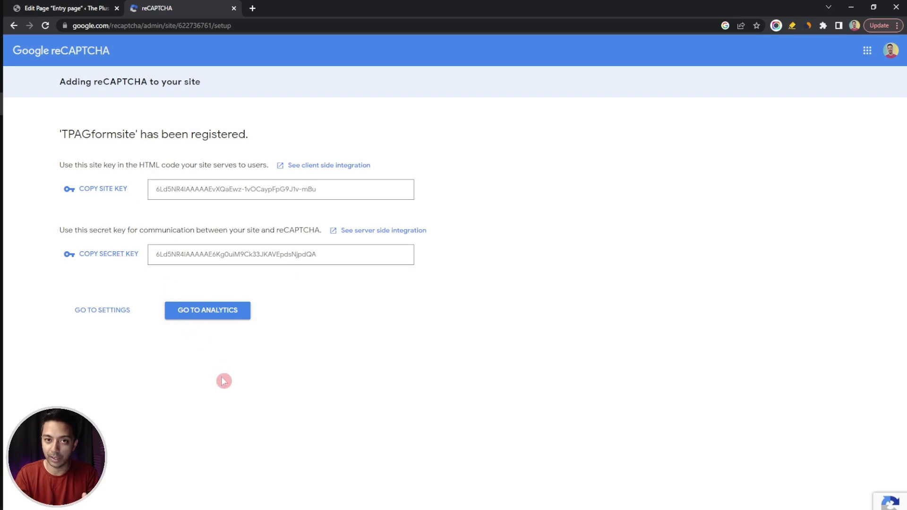
# - Copy the reCAPTCHA site key and paste it into The Plus Extra Options site key setting
pyautogui.click(198, 189)
pyautogui.hotkey('ctrl', 'c')
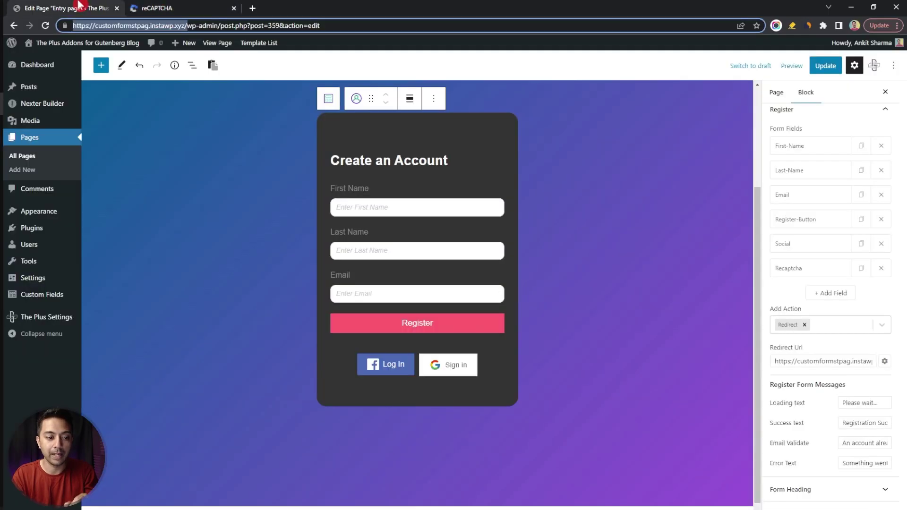
pyautogui.moveTo(54, 320)
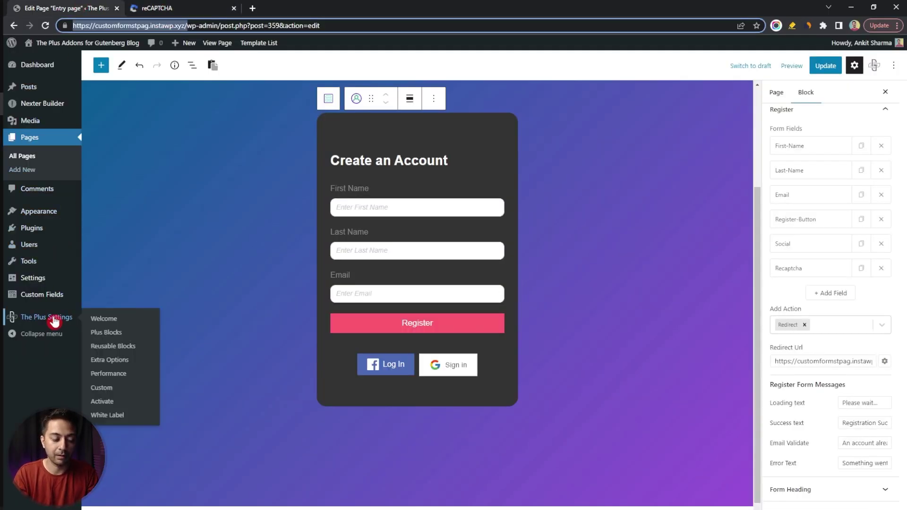
pyautogui.rightClick(113, 362)
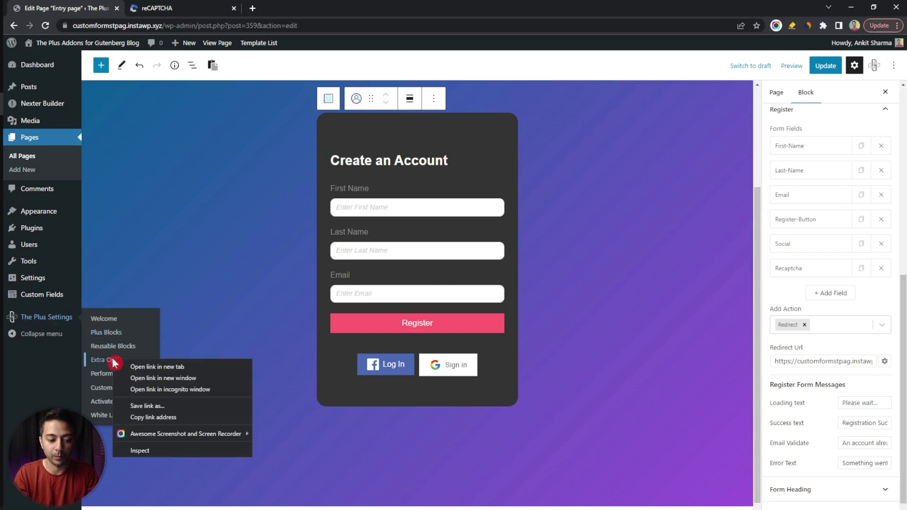
pyautogui.click(125, 366)
pyautogui.click(180, 8)
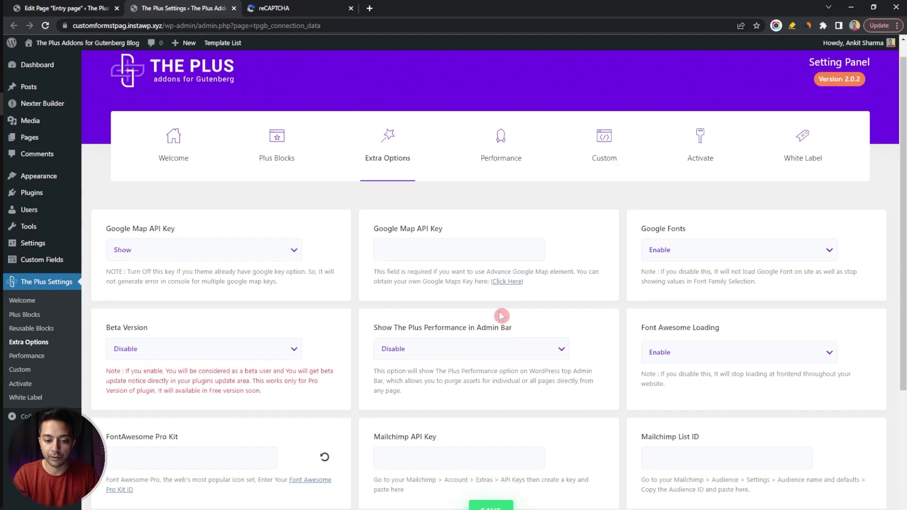
pyautogui.scroll(-5, 499, 311)
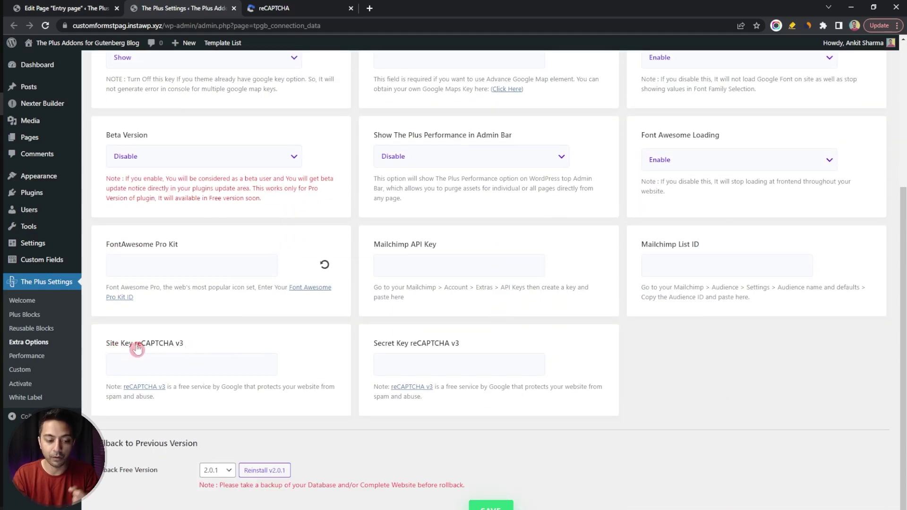
pyautogui.click(195, 357)
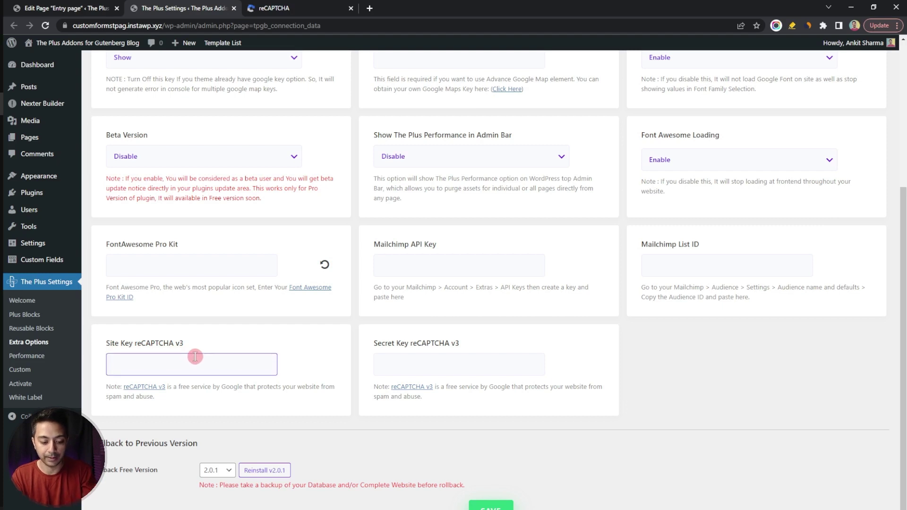
pyautogui.hotkey('ctrl', 'v')
# - Copy the secret key into its Extra Options setting and save the reCAPTCHA v3 keys
pyautogui.hotkey('ctrl', 'Tab')
pyautogui.click(235, 254)
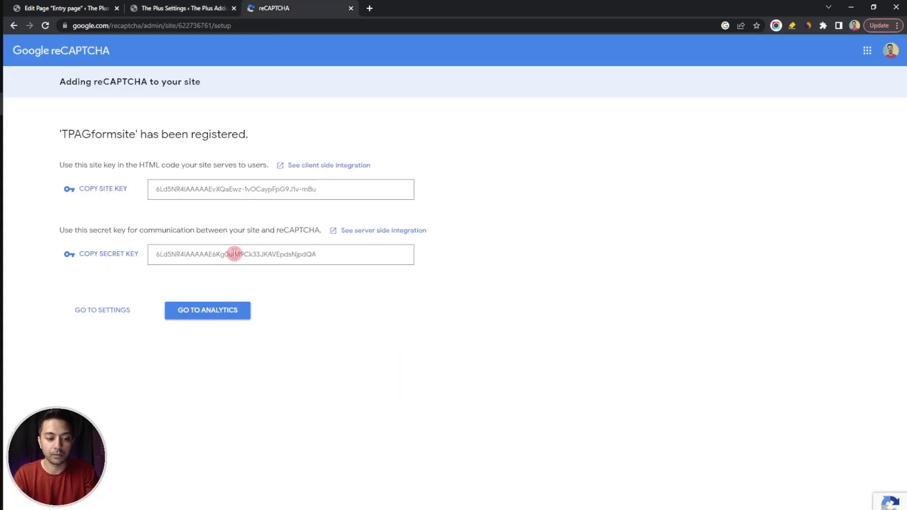
pyautogui.doubleClick(235, 254)
pyautogui.hotkey('ctrl', 'c')
pyautogui.hotkey('ctrl', 'shift', 'Tab')
pyautogui.click(436, 364)
pyautogui.hotkey('ctrl', 'v')
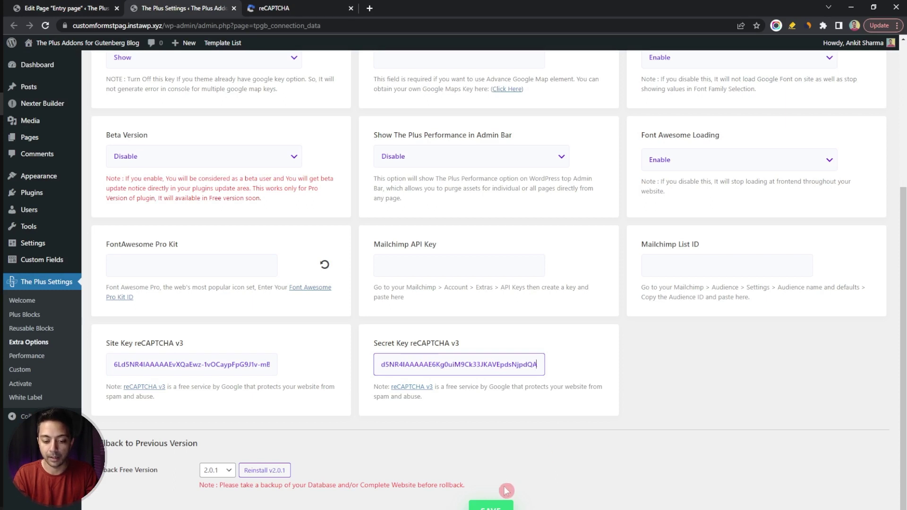
pyautogui.click(490, 505)
# - Update the Entry page and view the live page in an incognito window
pyautogui.click(62, 8)
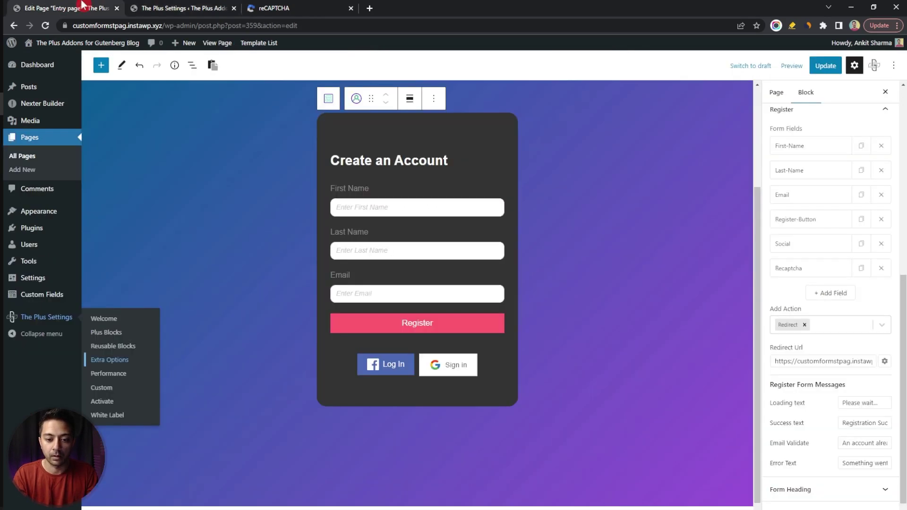
pyautogui.click(826, 66)
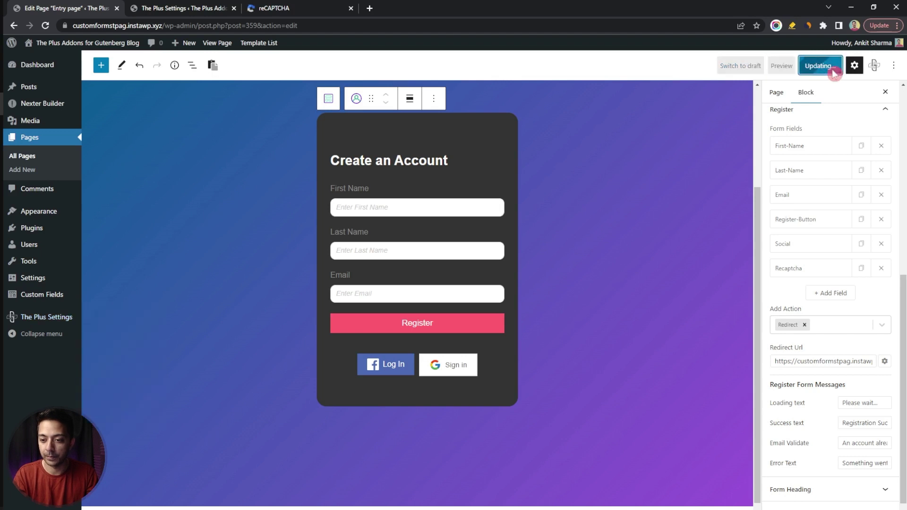
pyautogui.rightClick(168, 500)
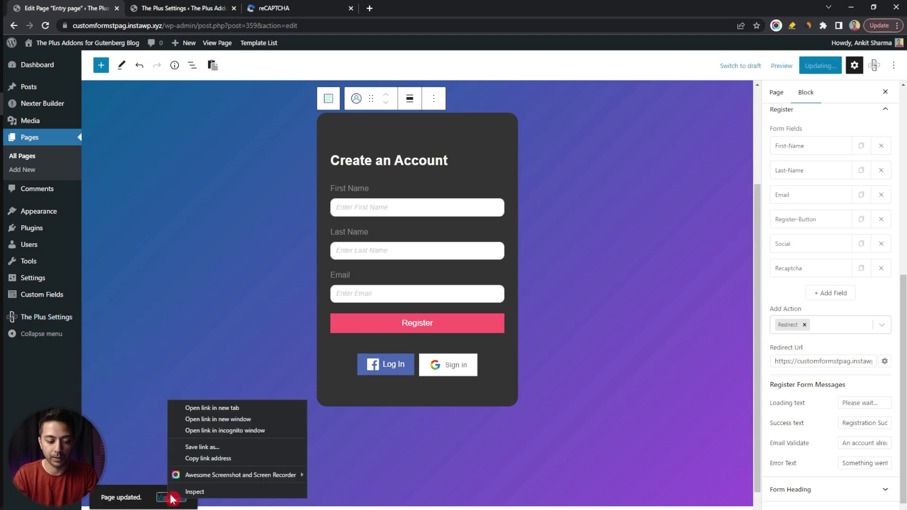
pyautogui.click(238, 431)
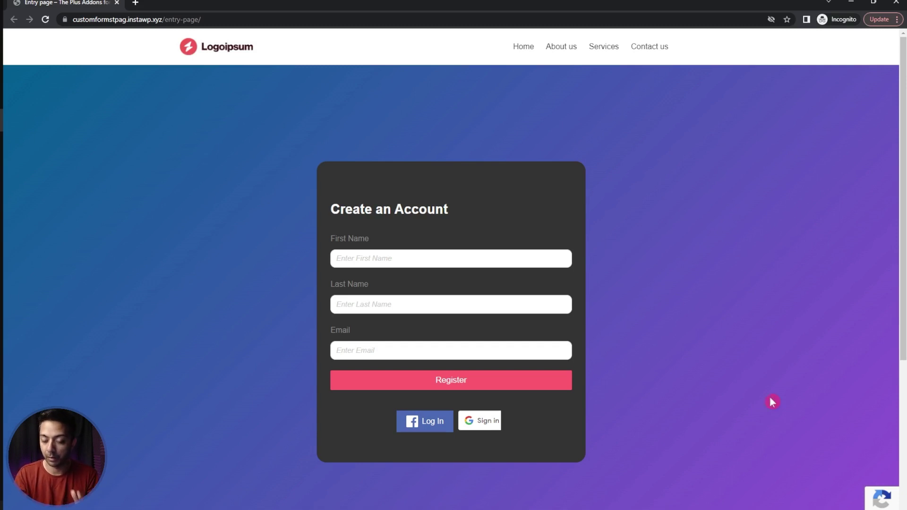
pyautogui.moveTo(851, 494)
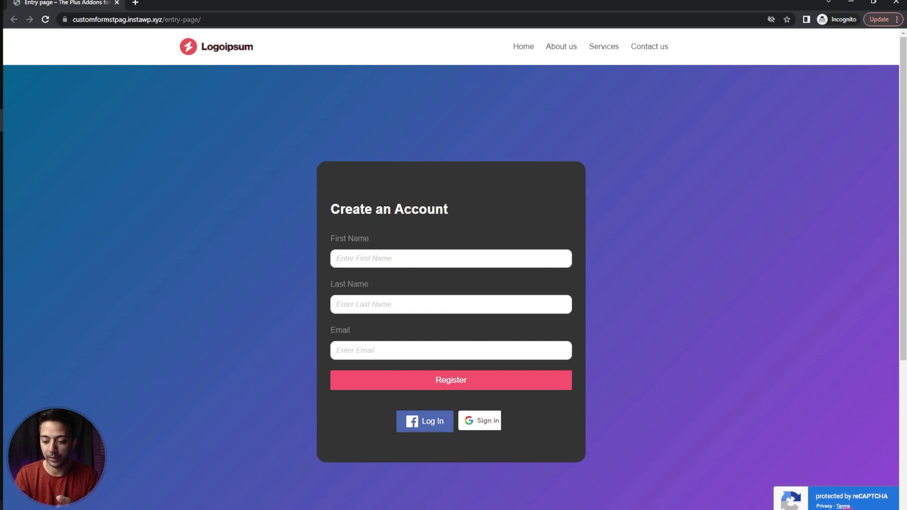